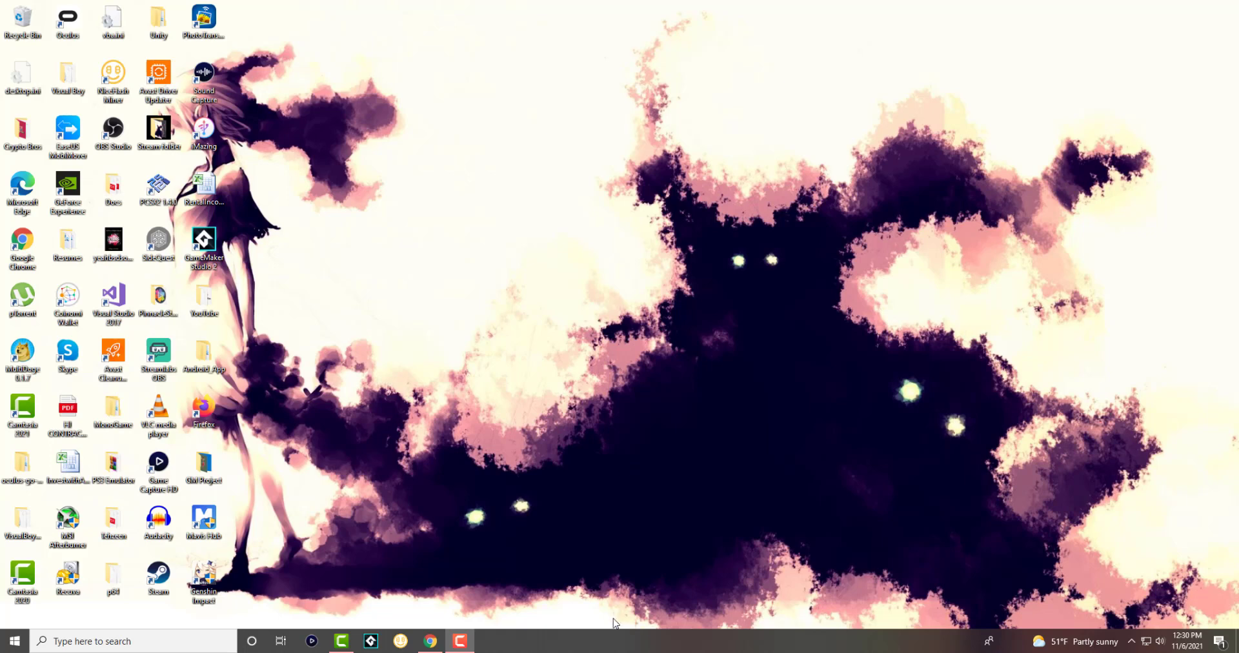
# Step: Open Task Manager's Performance view to identify the GPU, then close it
pyautogui.rightClick(601, 643)
pyautogui.click(622, 590)
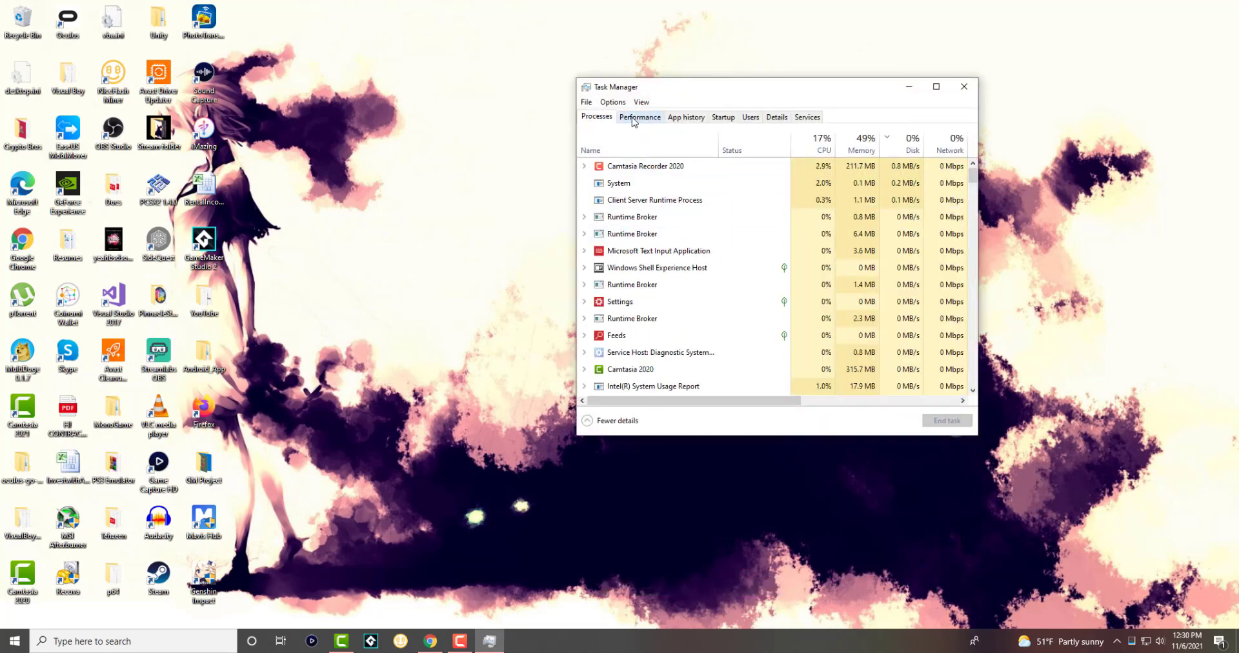
pyautogui.click(639, 117)
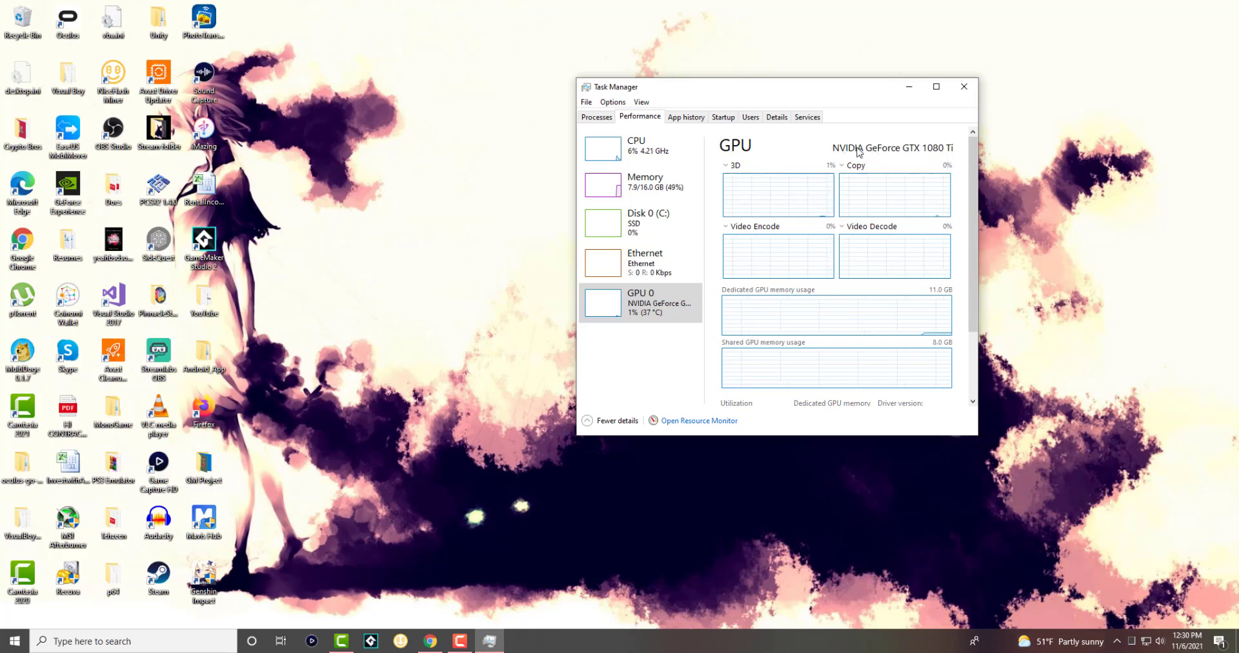
pyautogui.click(964, 87)
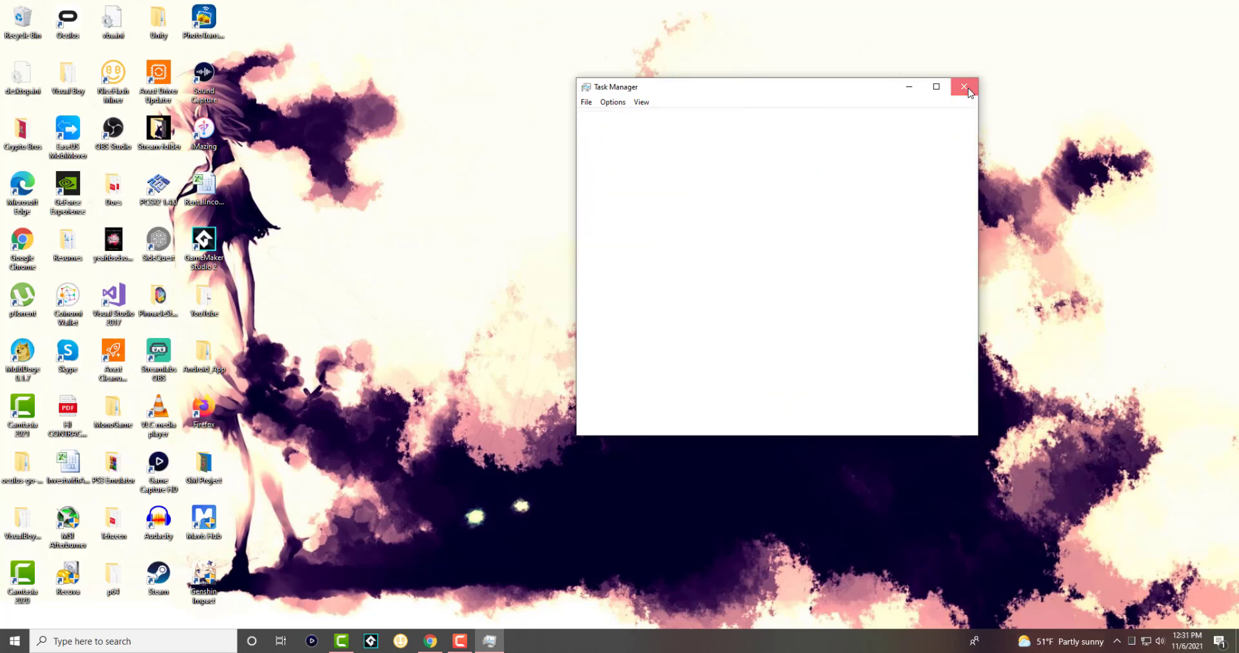
# Step: Run dxdiag, review the first display device's details, then close the tool
pyautogui.click(211, 643)
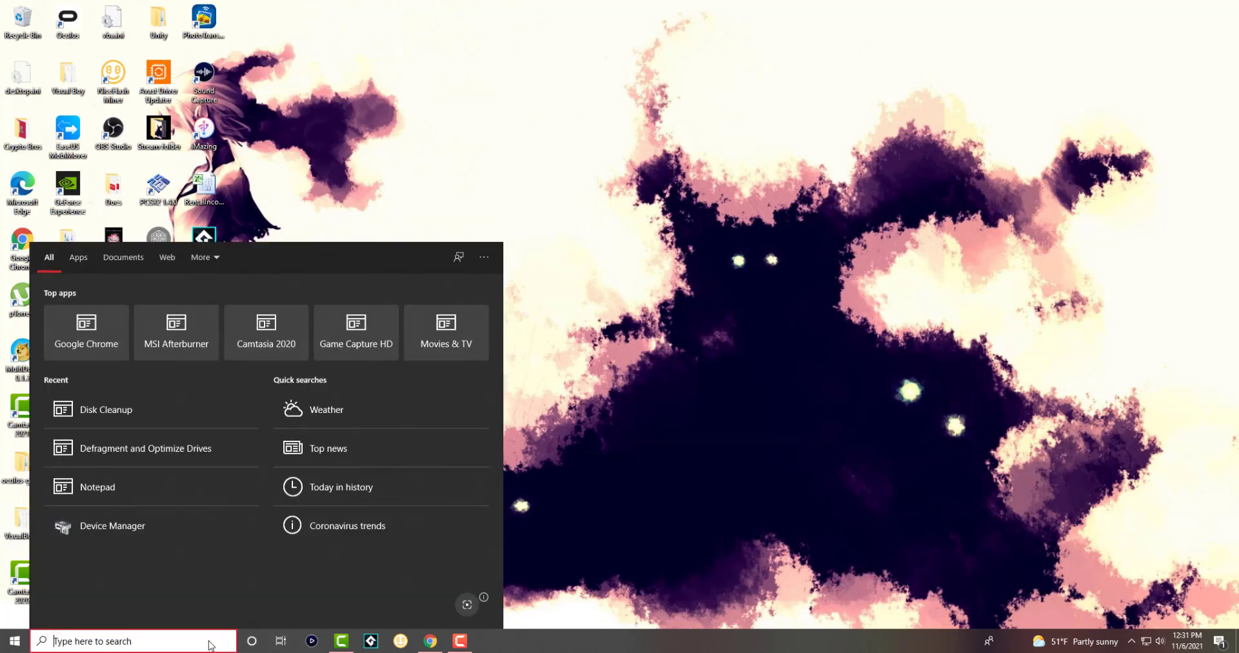
pyautogui.write('dxdiag')
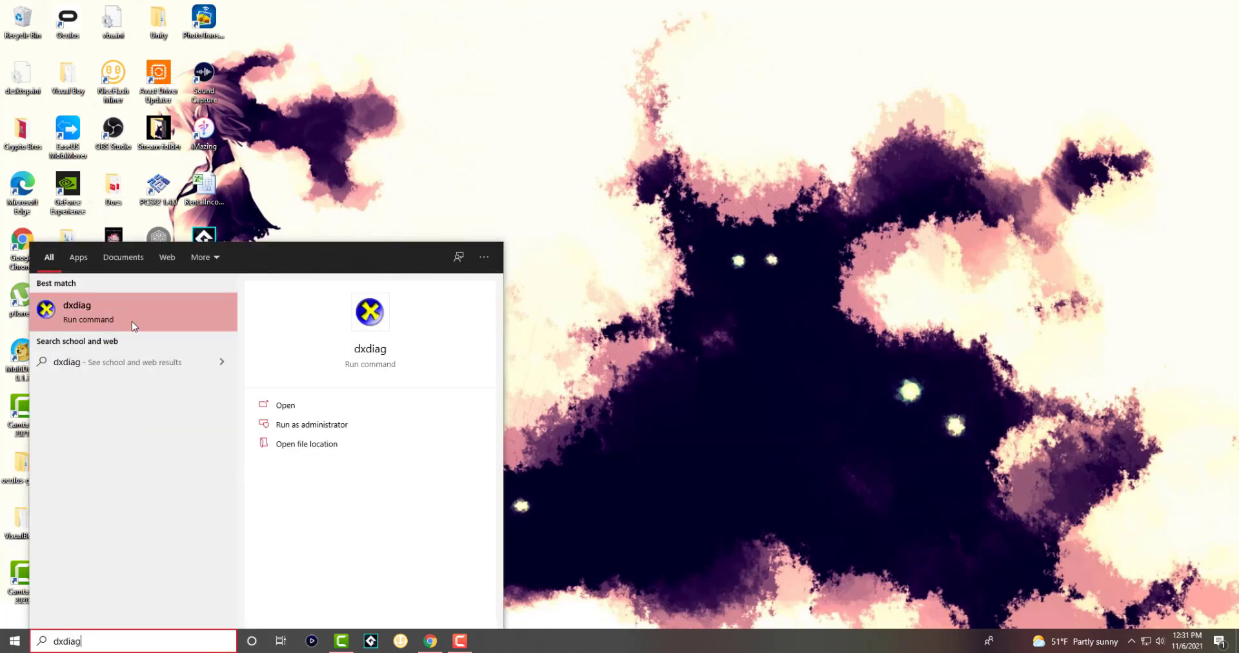
pyautogui.click(132, 322)
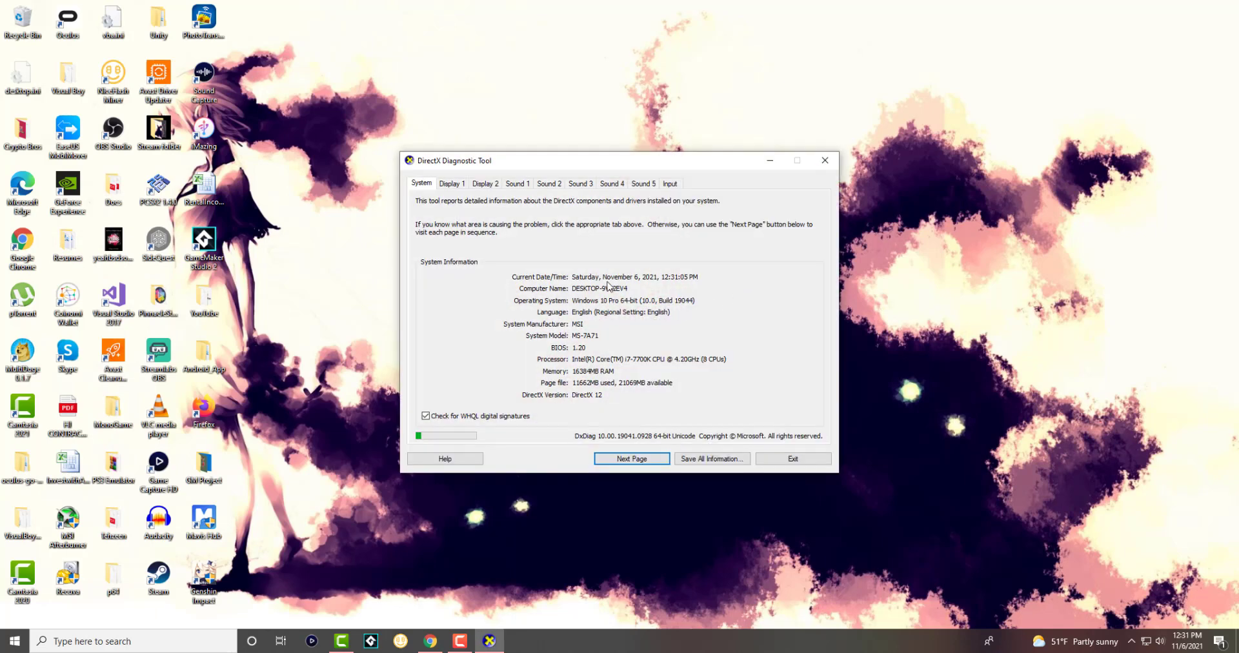
pyautogui.click(459, 183)
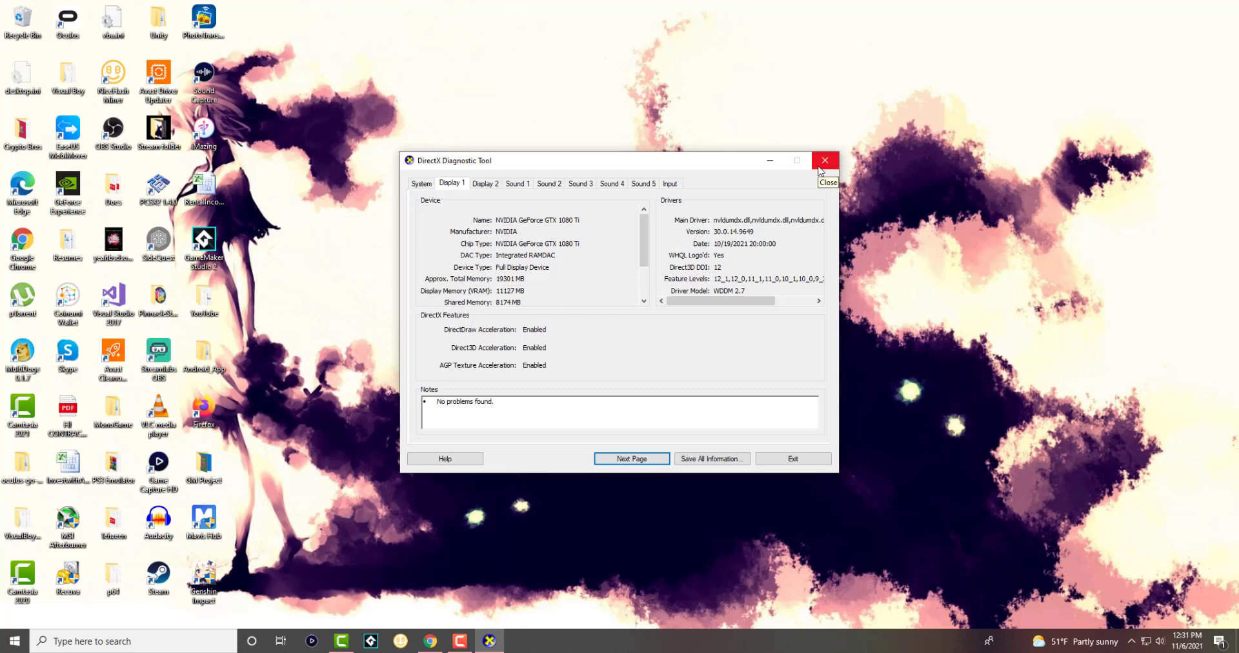
pyautogui.click(820, 171)
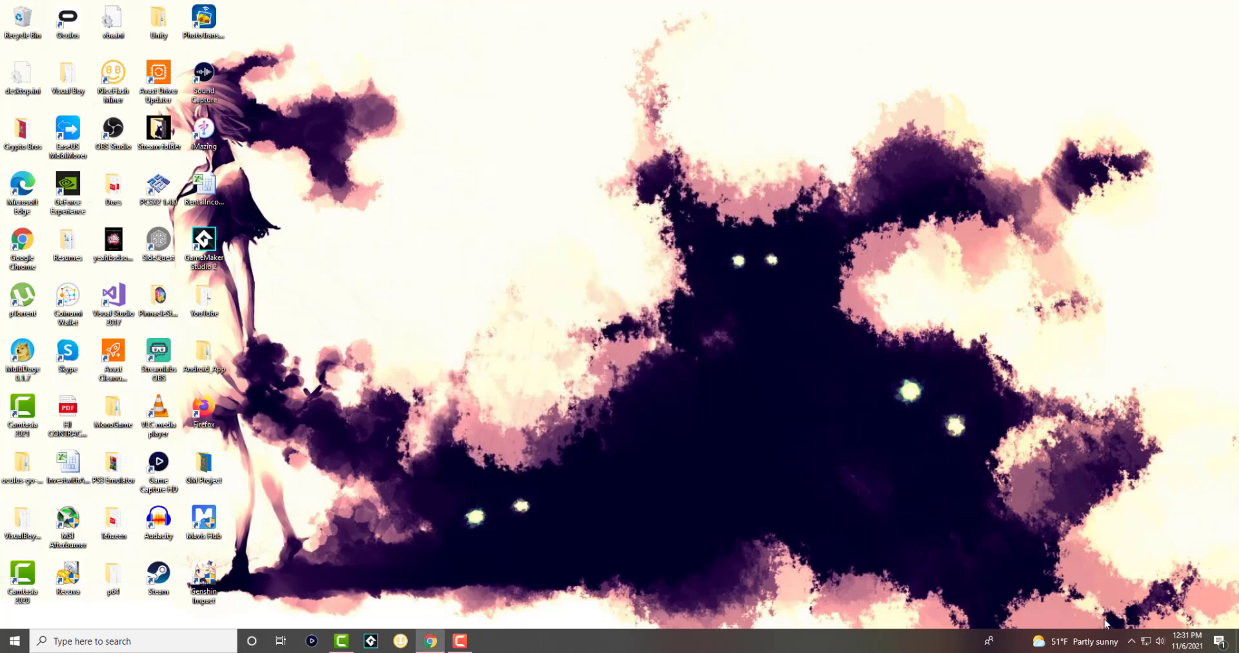
# Step: Launch NVIDIA Control Panel from the hidden tray icons and accept its license agreement
pyautogui.click(1132, 639)
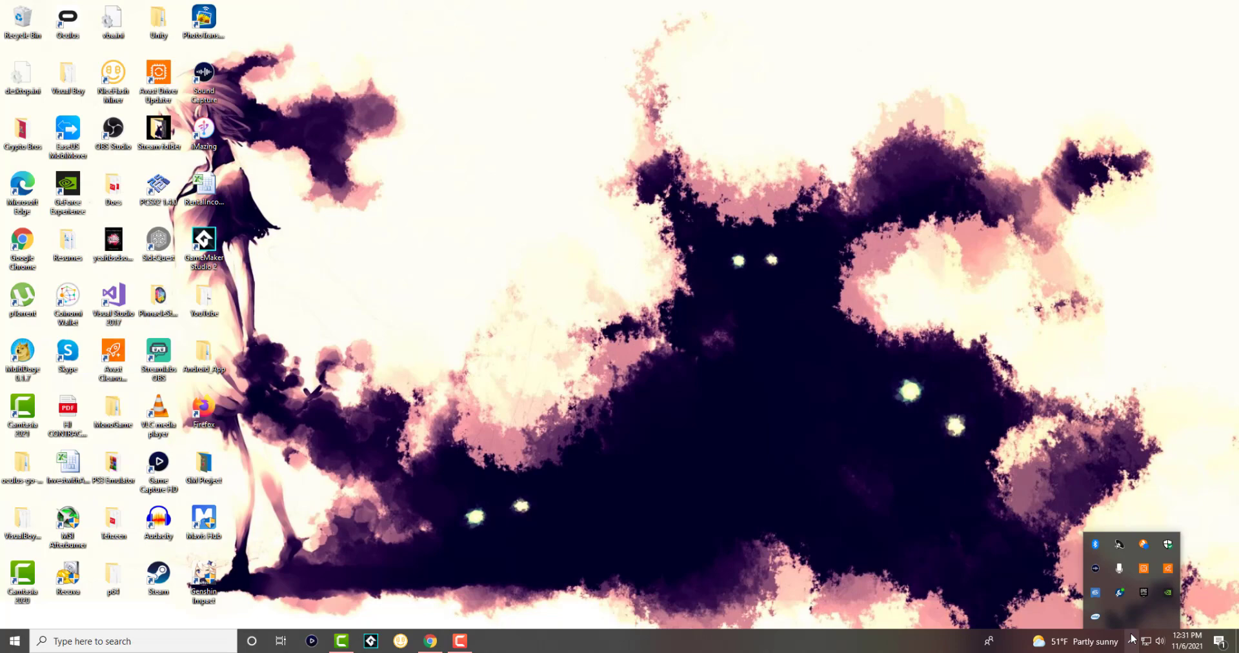
pyautogui.click(1169, 595)
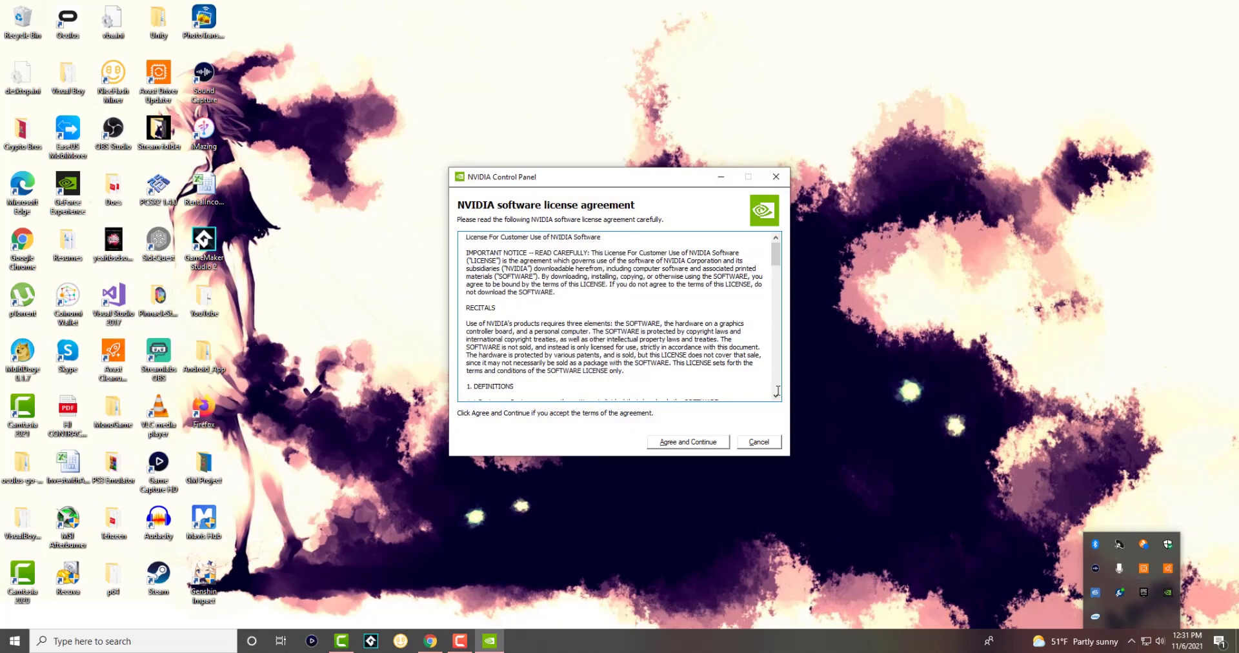
pyautogui.click(714, 442)
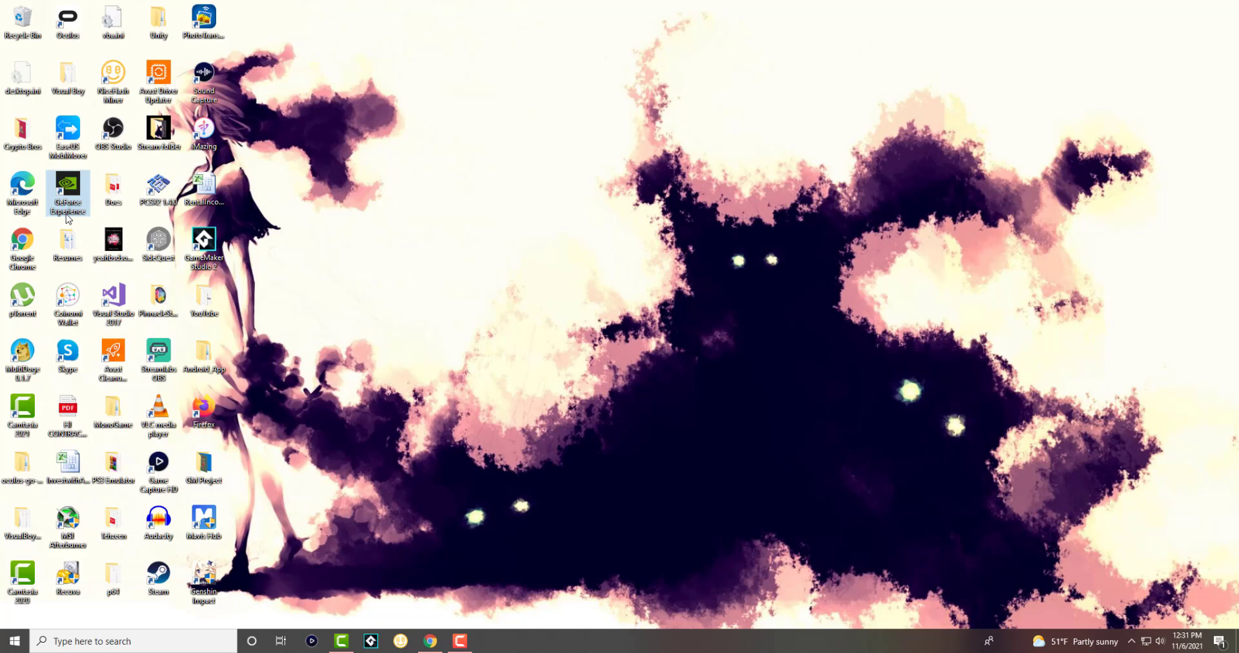
# Step: Check GeForce Experience for driver updates, confirming Game Ready Driver 496.49 is current, then close it
pyautogui.moveTo(195, 33); pyautogui.dragTo(540, 67)
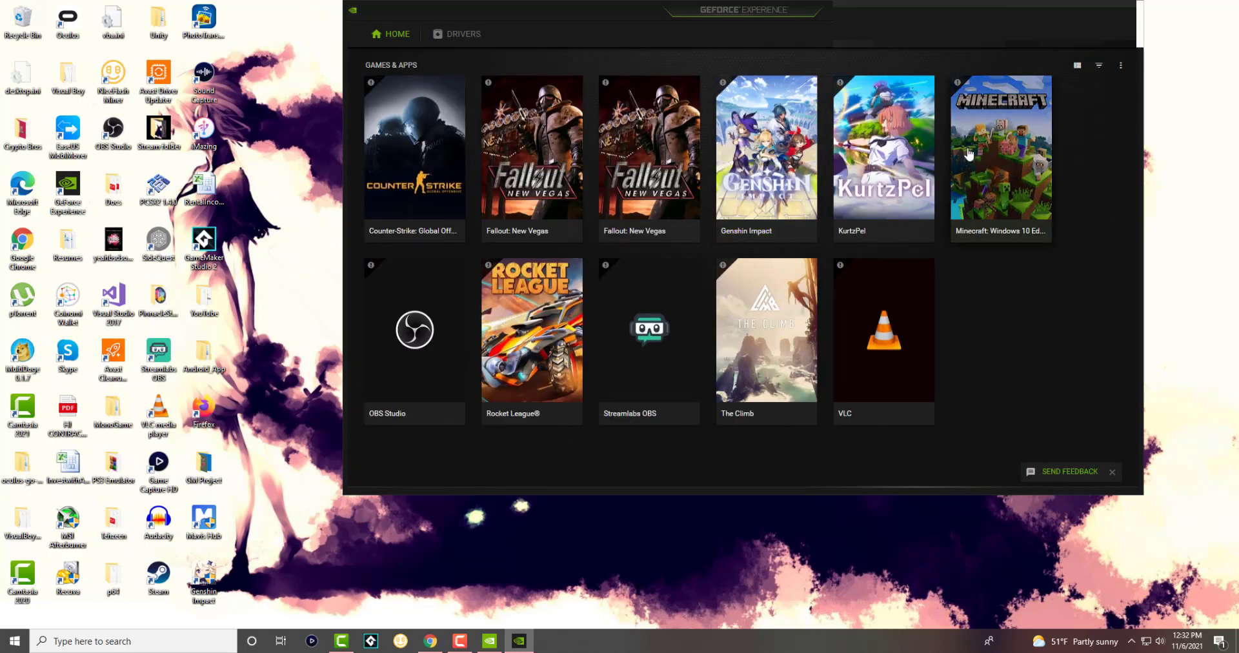
pyautogui.click(431, 36)
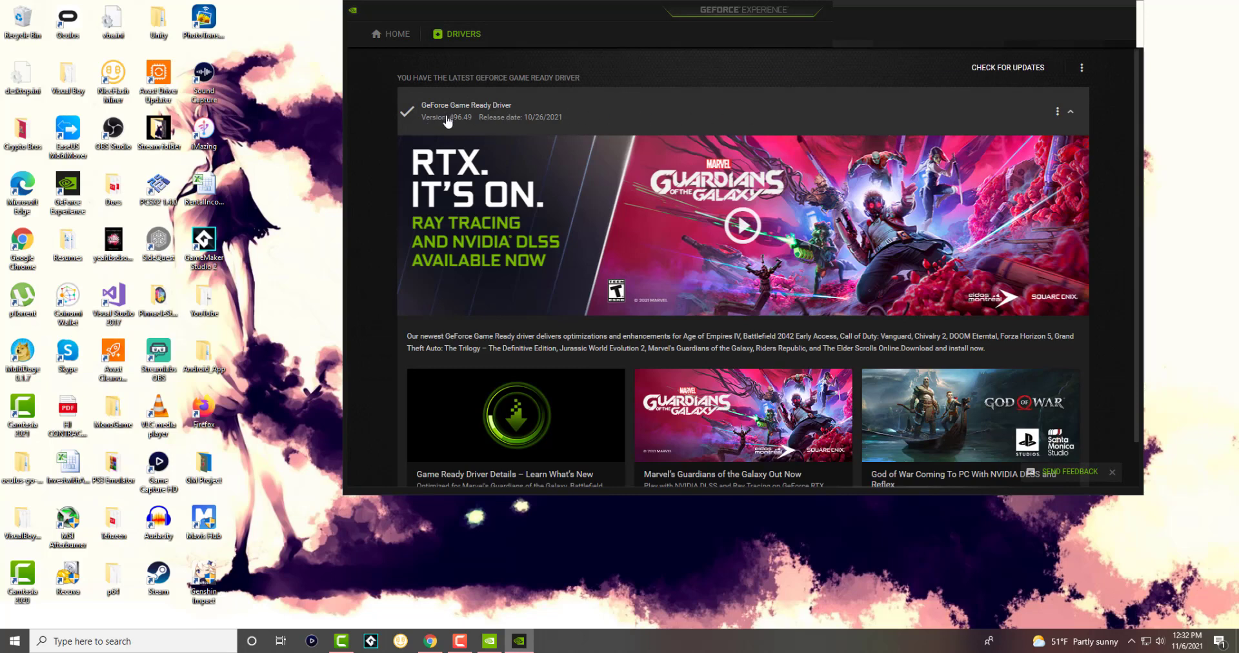
pyautogui.click(1003, 75)
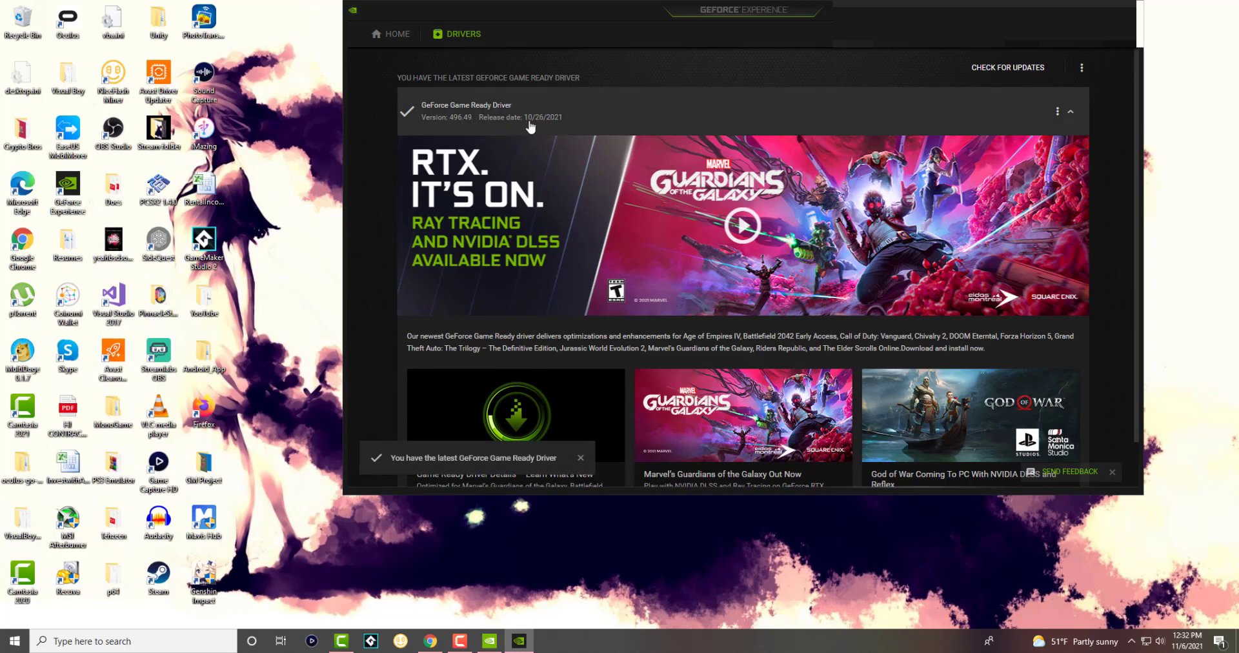
pyautogui.click(391, 33)
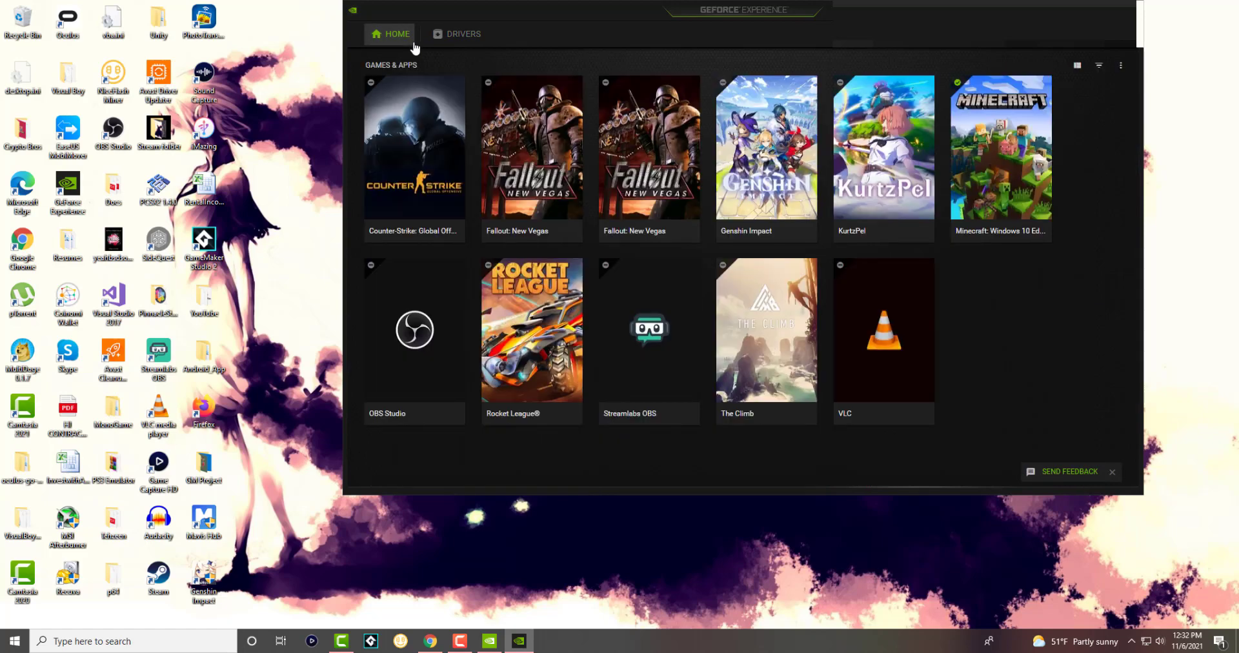
pyautogui.click(458, 37)
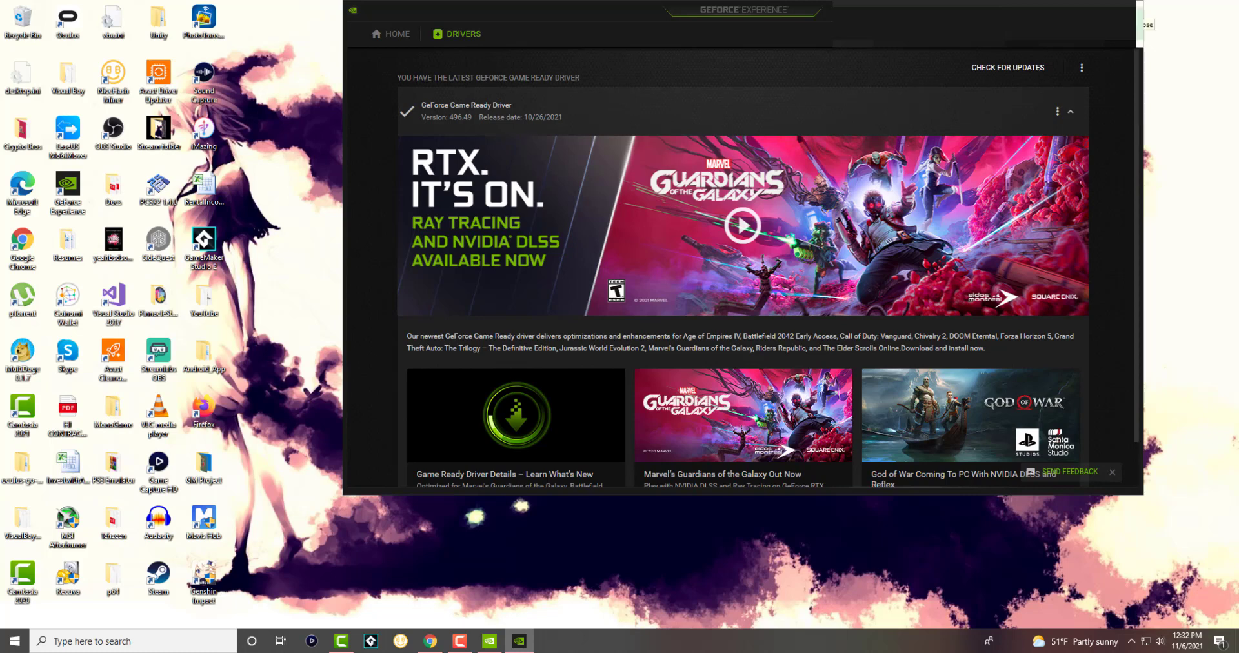
pyautogui.click(1126, 10)
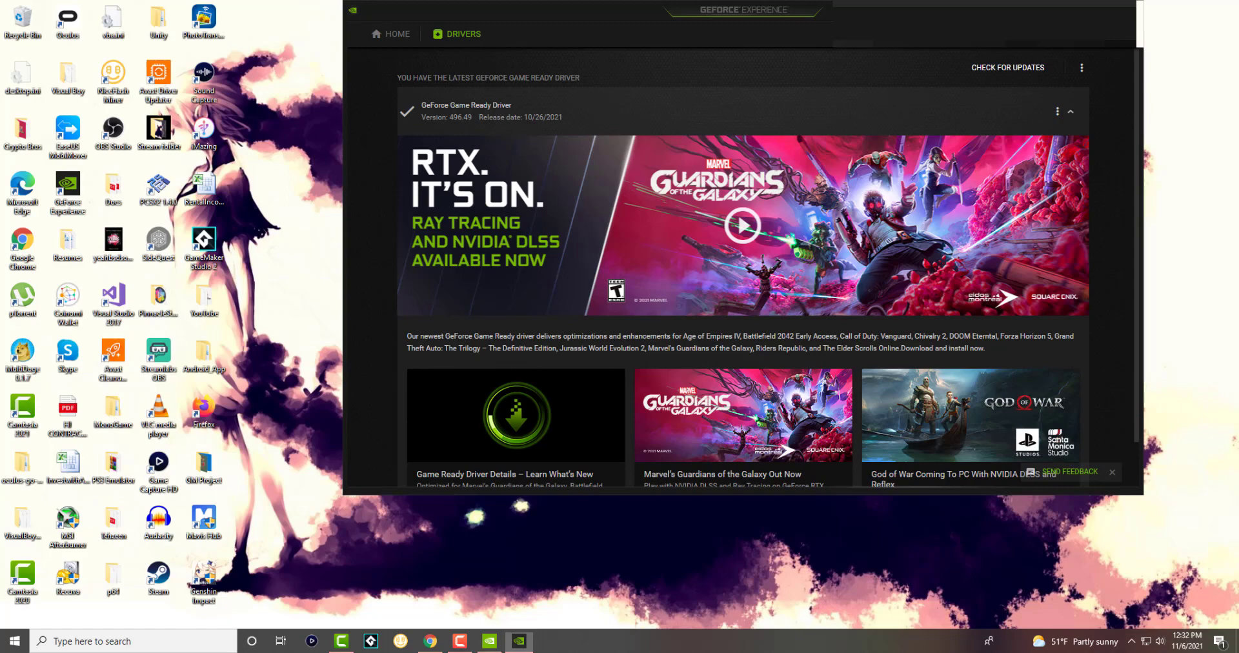
# Step: Close NVIDIA Control Panel and launch Intel Driver & Support Assistant from the hidden tray icons
pyautogui.click(928, 60)
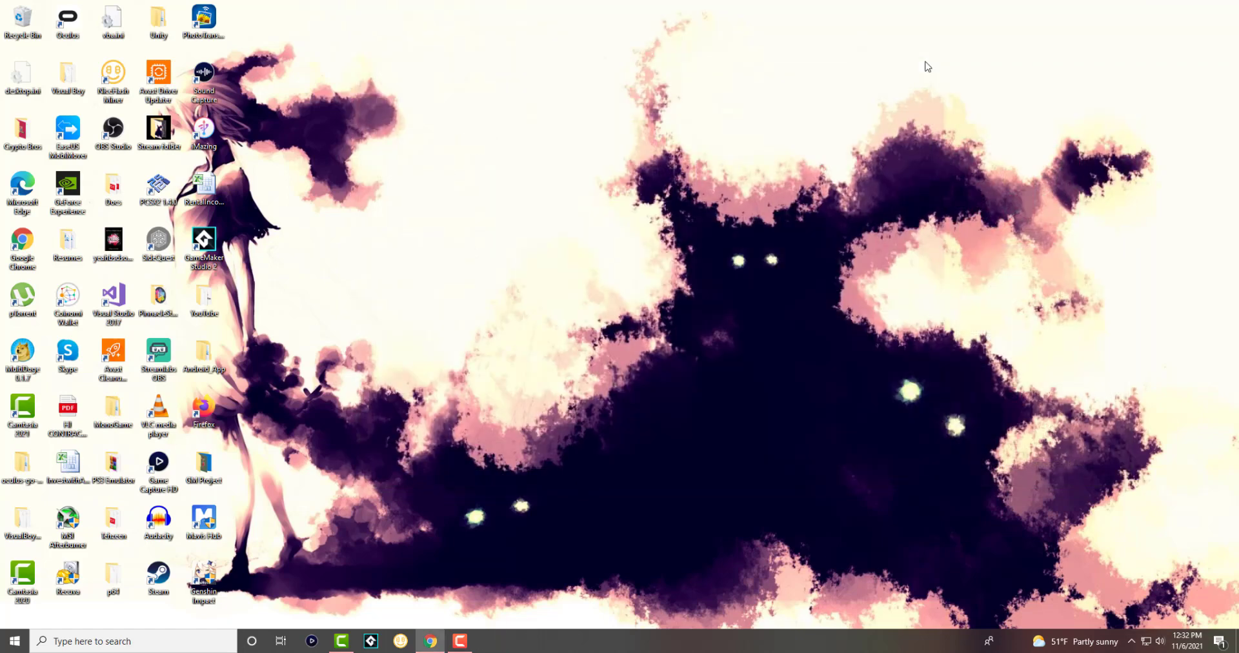
pyautogui.click(1133, 641)
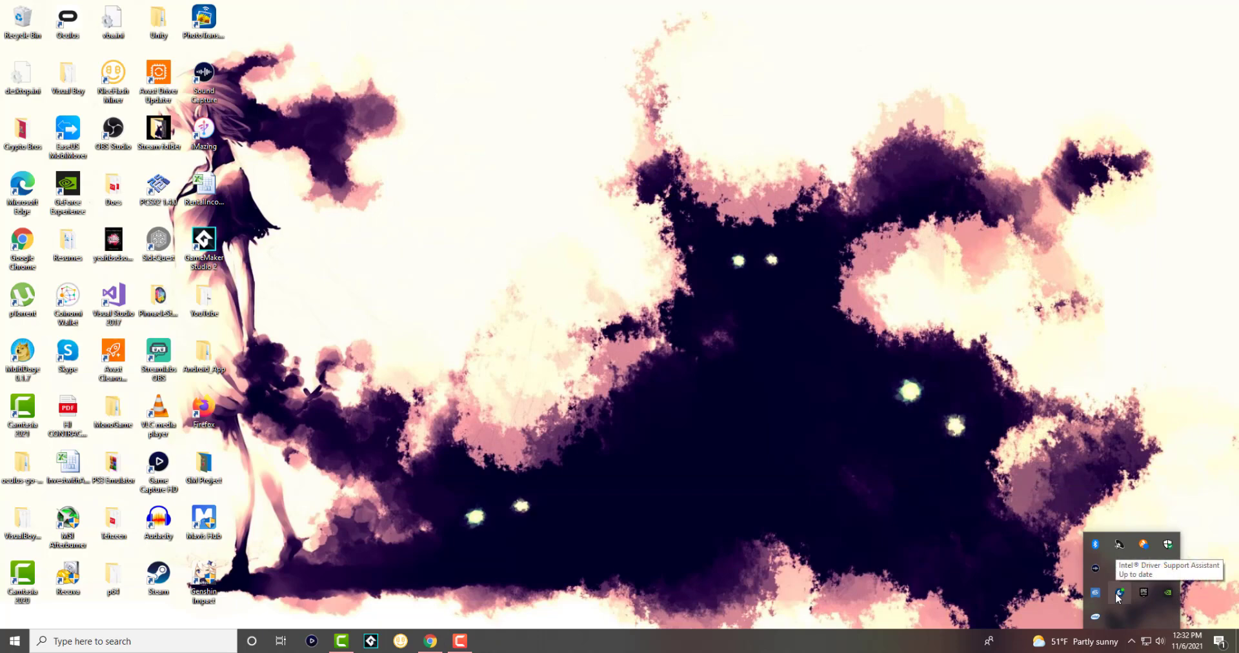
pyautogui.click(935, 533)
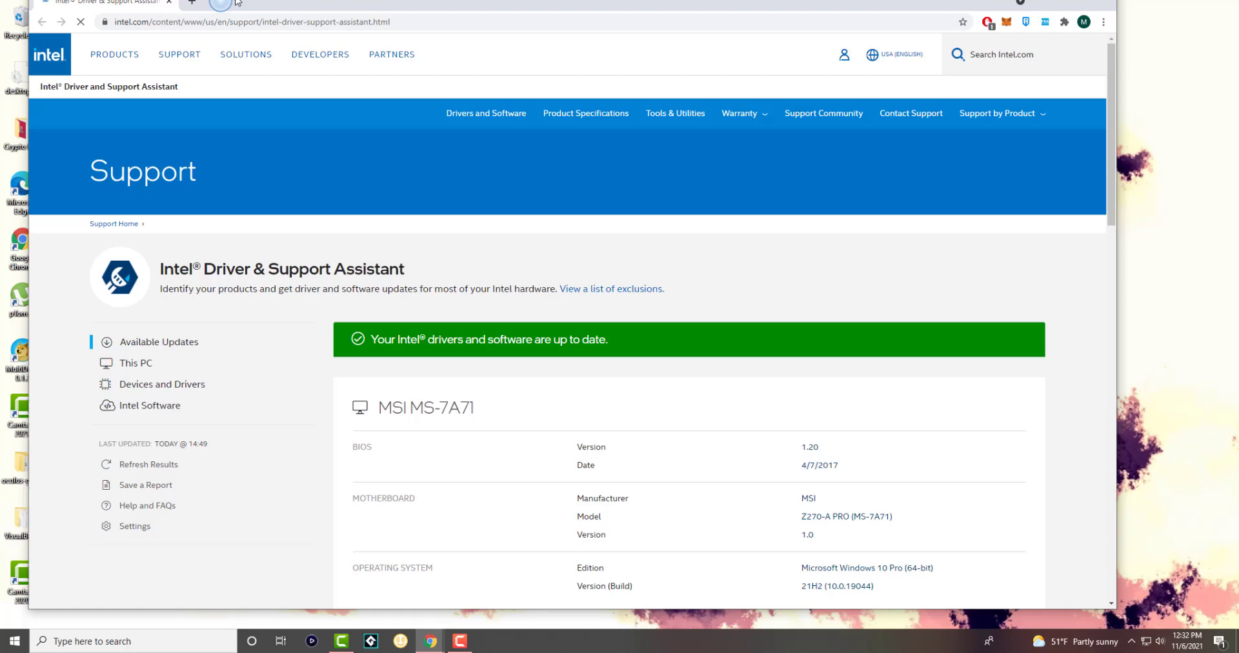
pyautogui.scroll(-2, 626, 205)
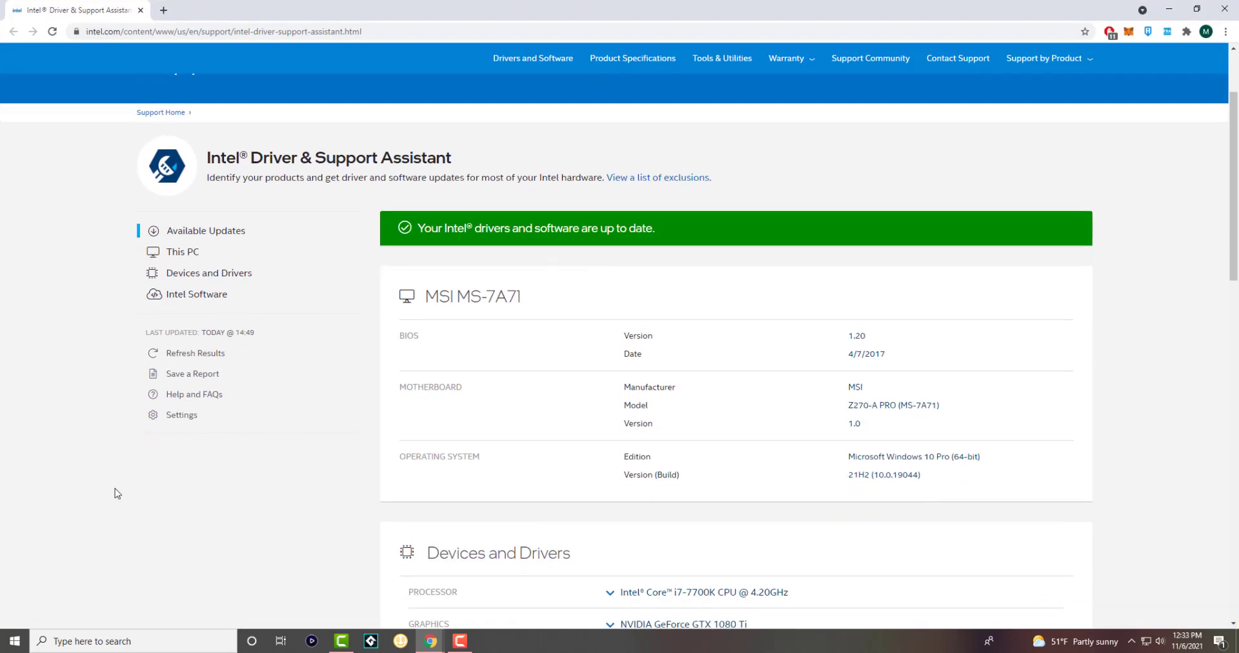
pyautogui.scroll(-2, 660, 472)
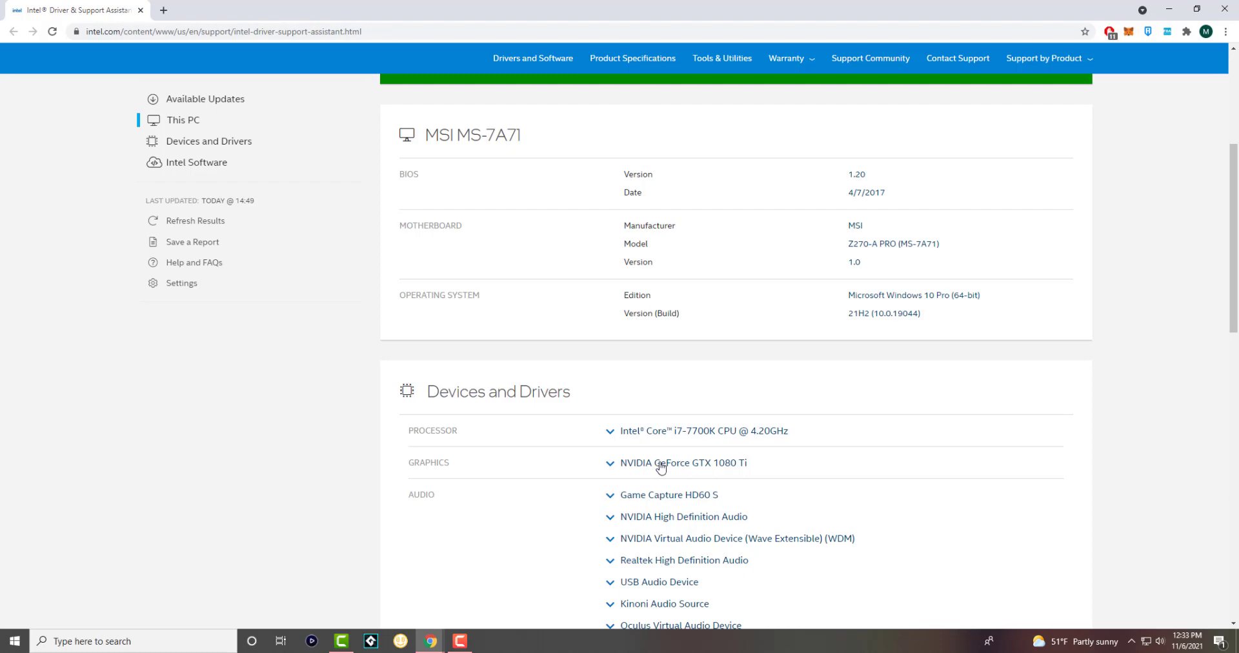
pyautogui.click(624, 472)
pyautogui.scroll(-3, 583, 471)
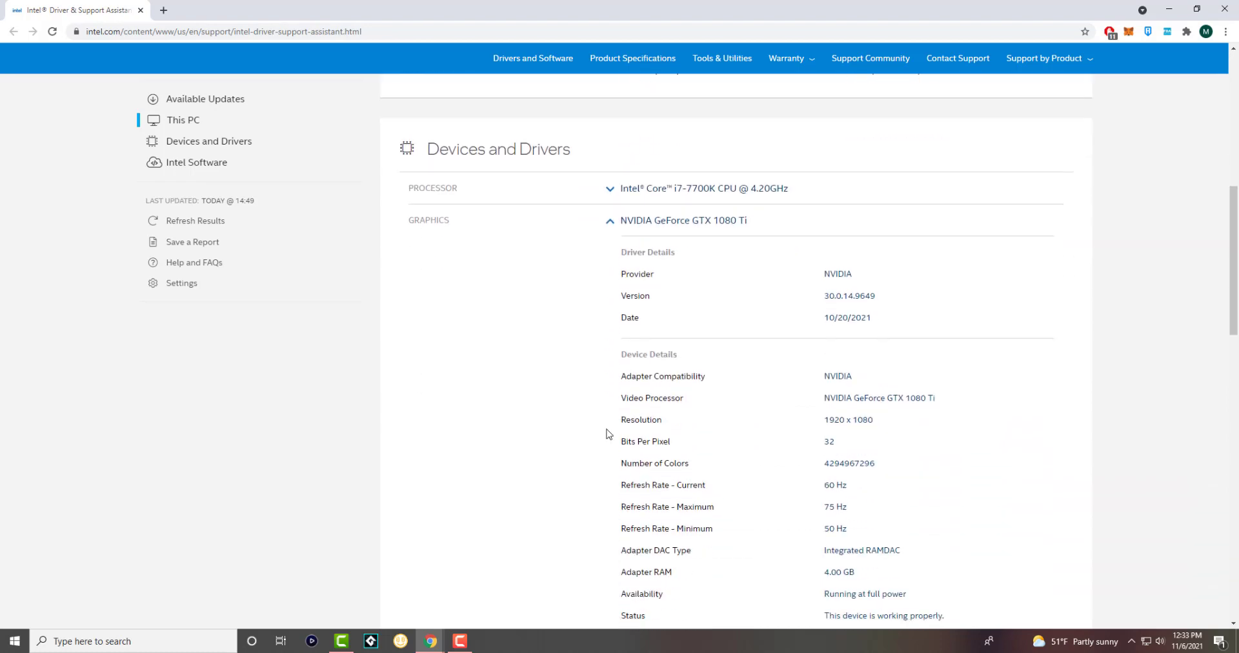
pyautogui.scroll(-3, 688, 409)
pyautogui.scroll(2, 689, 396)
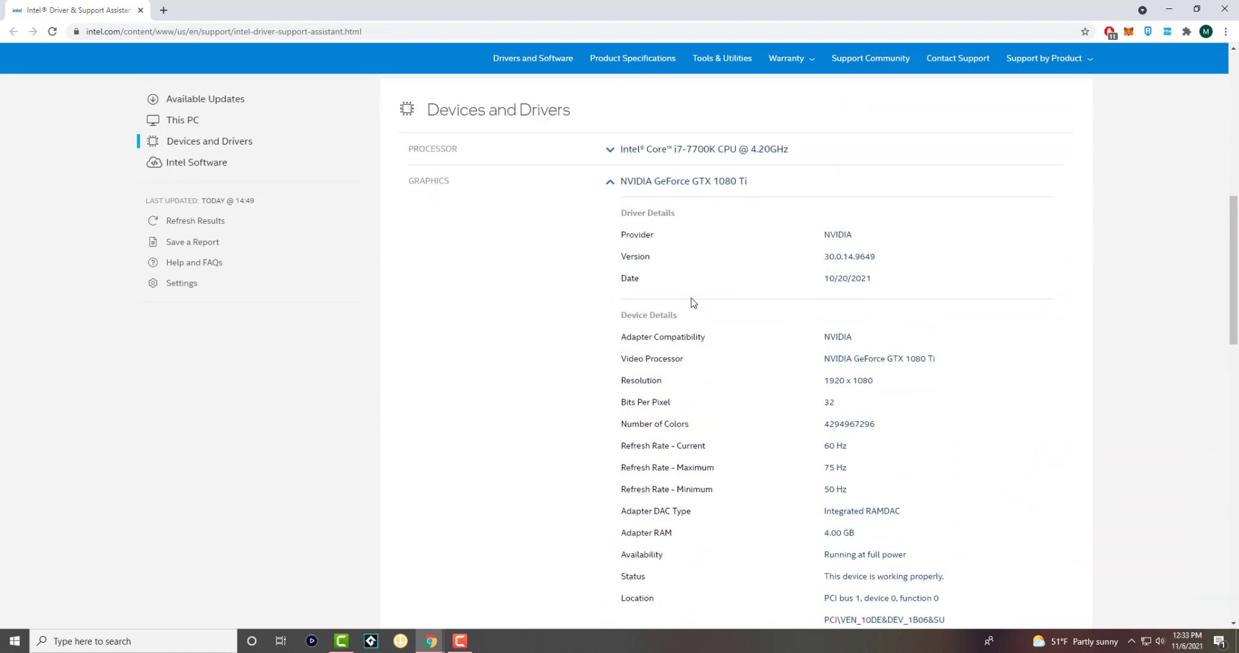
pyautogui.click(645, 181)
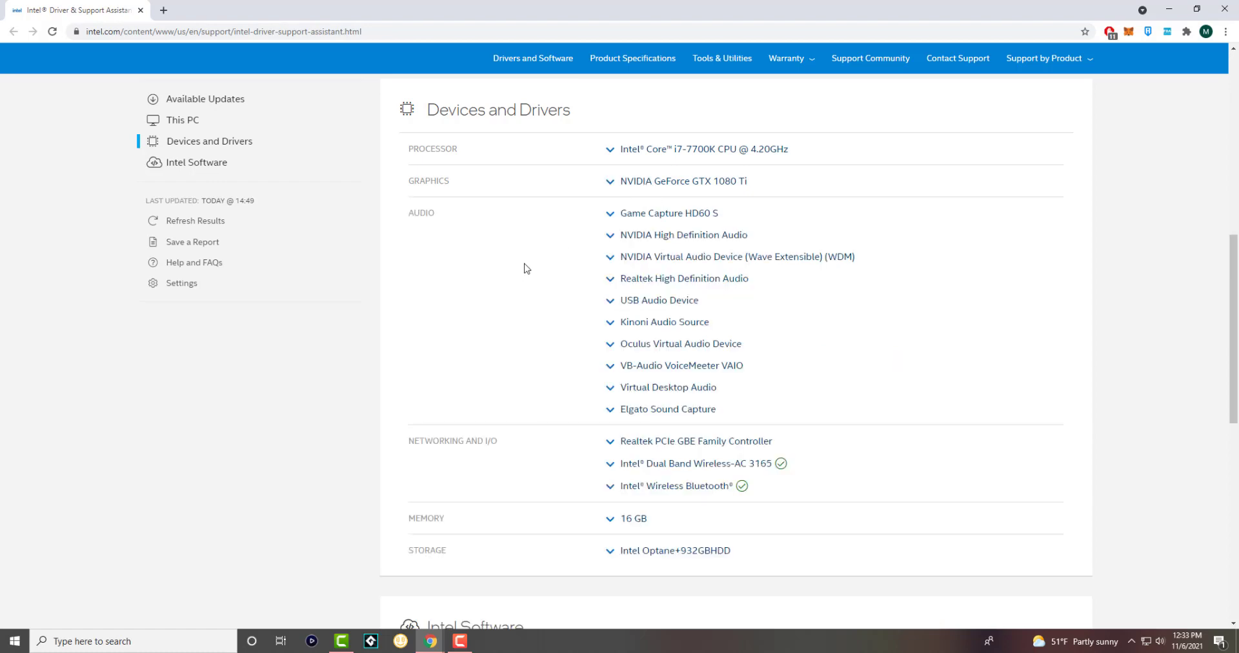
pyautogui.scroll(3, 527, 269)
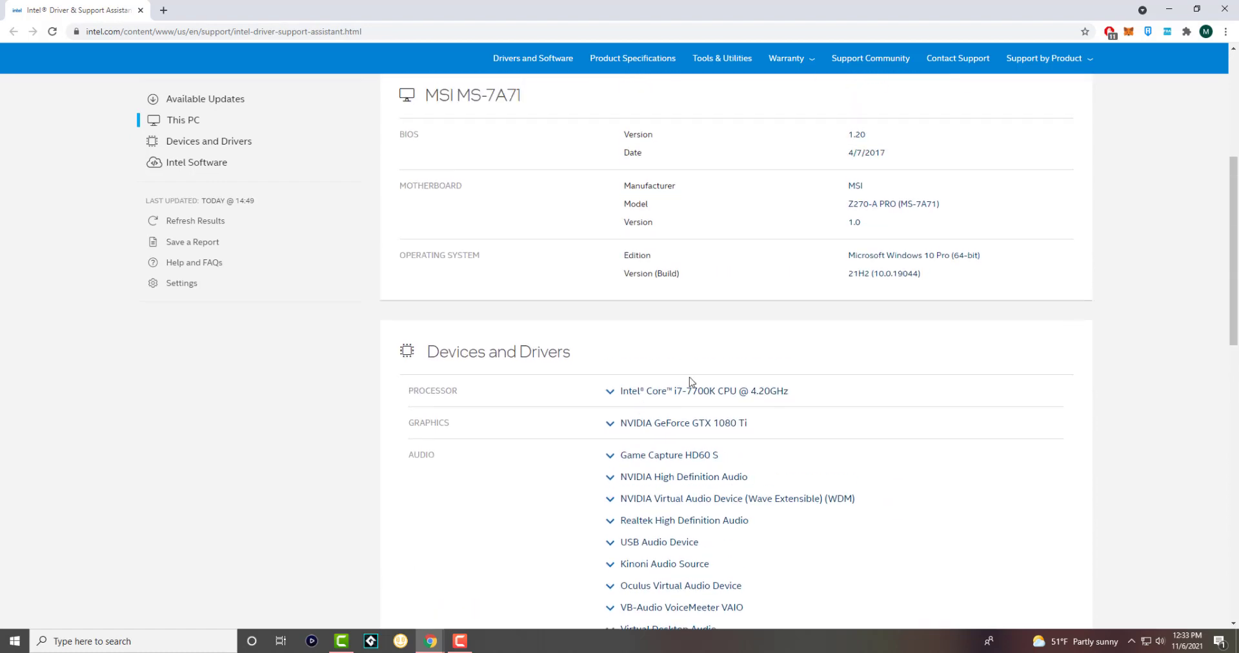
pyautogui.scroll(3, 691, 386)
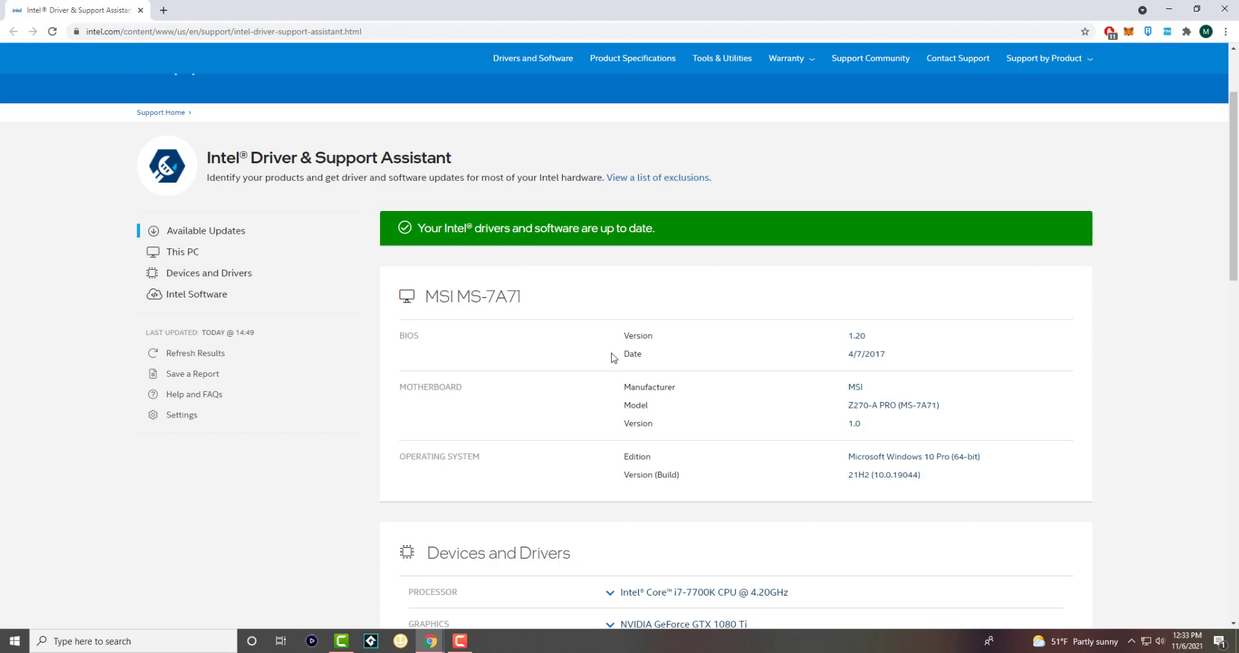
pyautogui.scroll(-2, 600, 379)
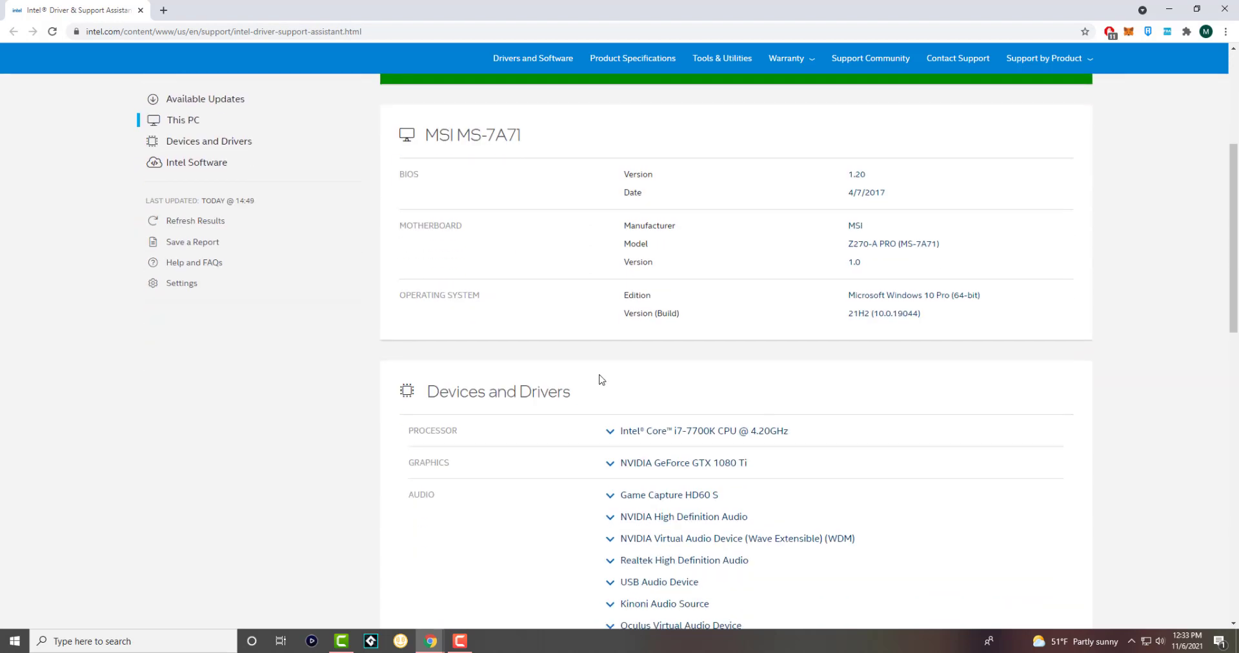